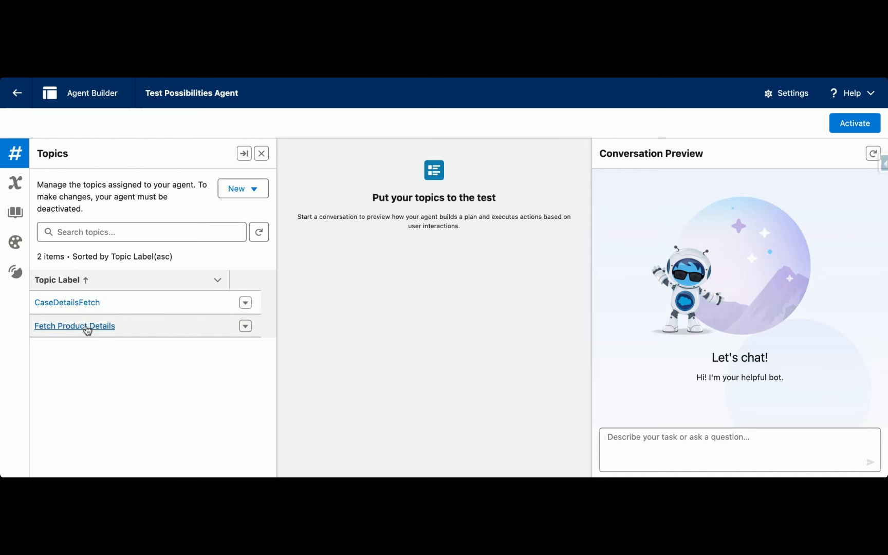
Review the actions assigned to the Fetch Product Details topic, and return to the topic list
click(87, 327)
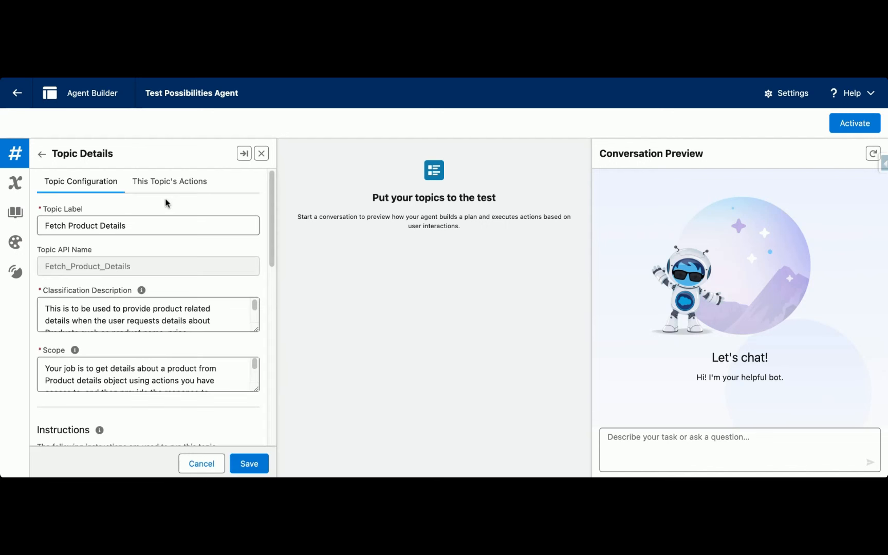
click(180, 187)
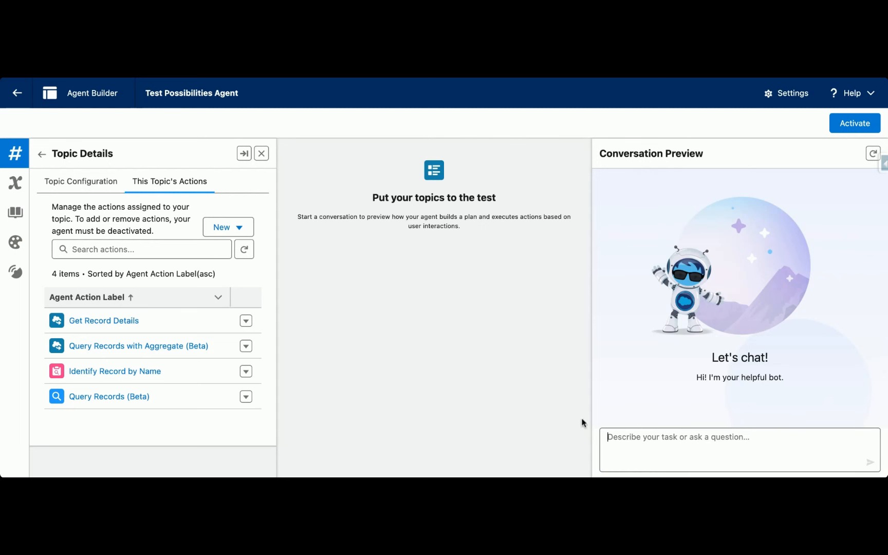
click(41, 154)
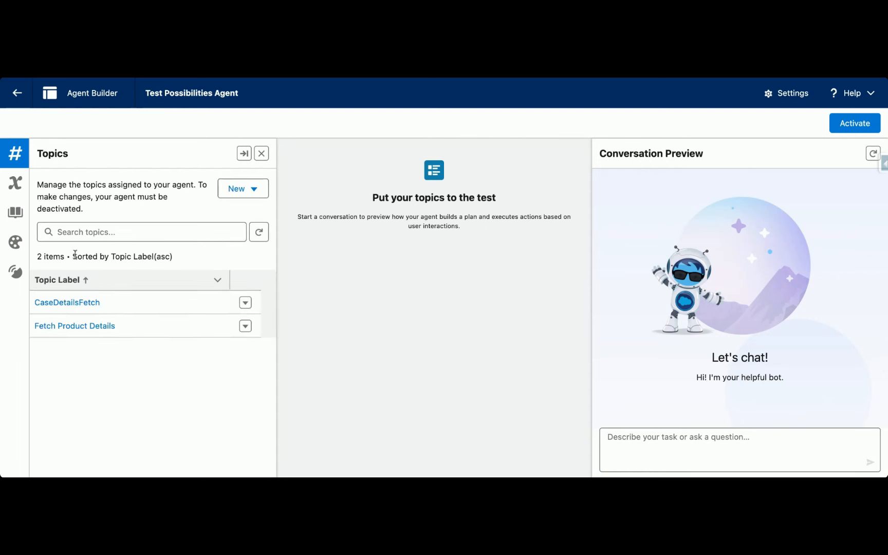
Ask the agent in the conversation preview: "Hi I want to know about the products"
click(652, 436)
text(Hi I )
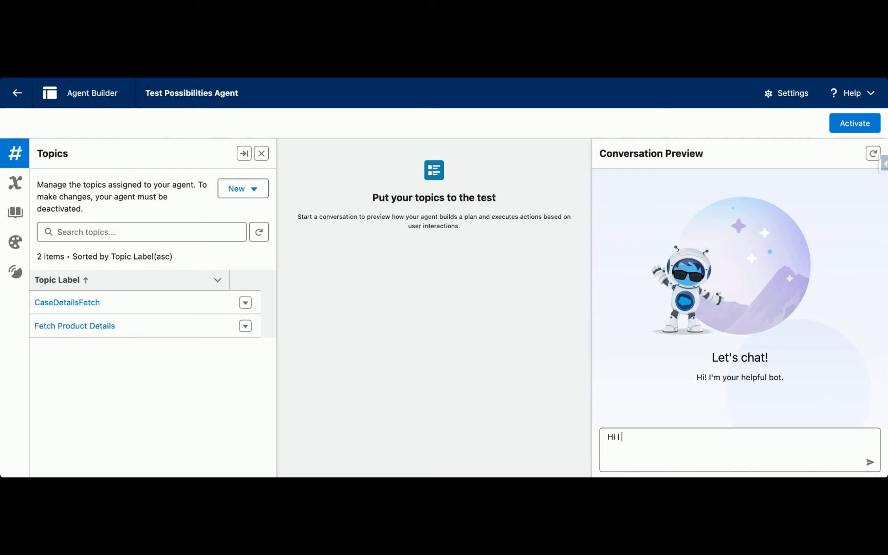
text(want to know about the po)
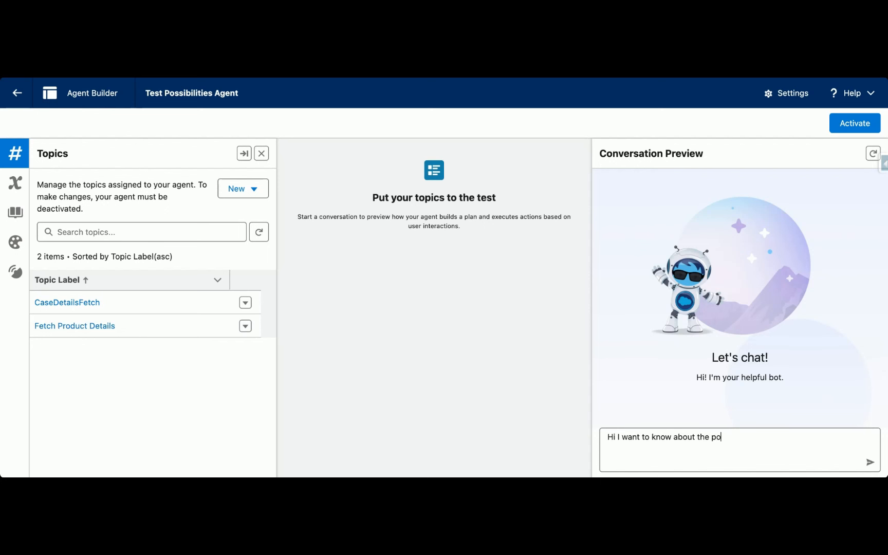
text(oducts)
key(Return)
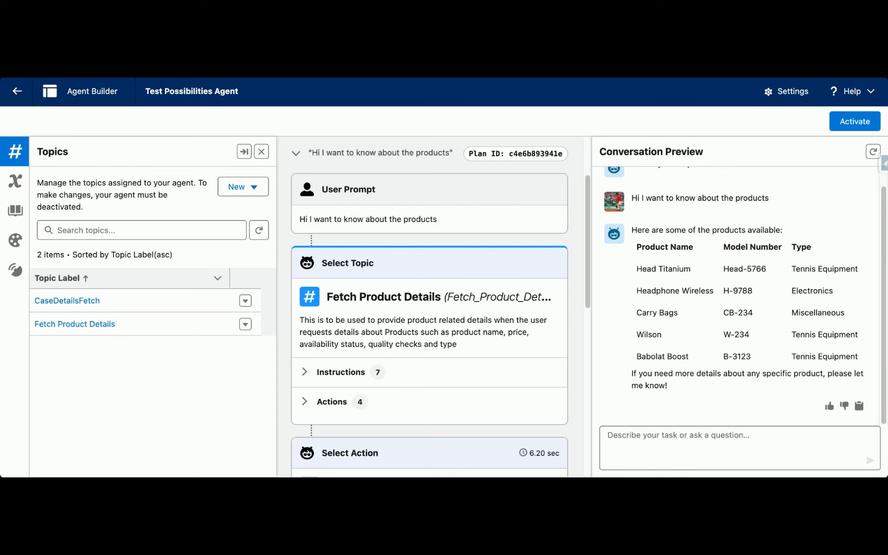
Send the agent the follow-up "tell me more about Wilson" and read through its whole reply
text(tell me mo)
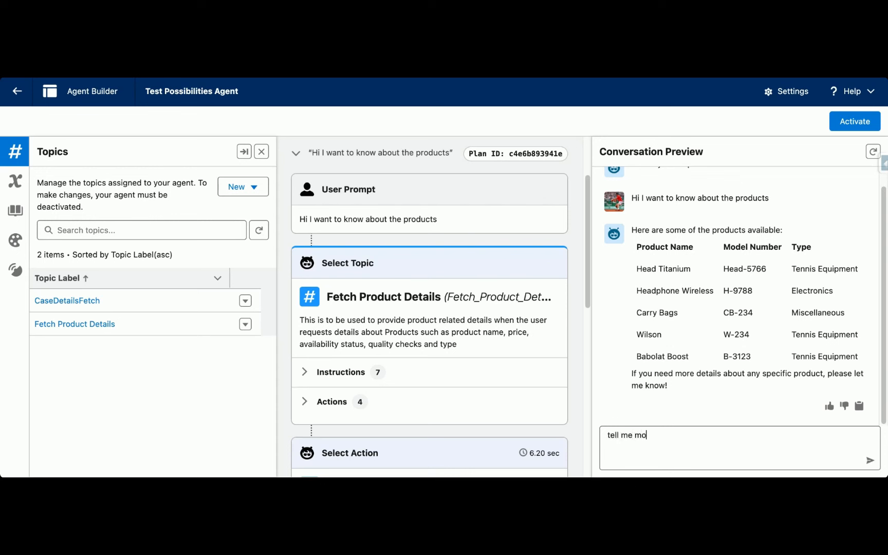
text(re about Wilson)
key(Return)
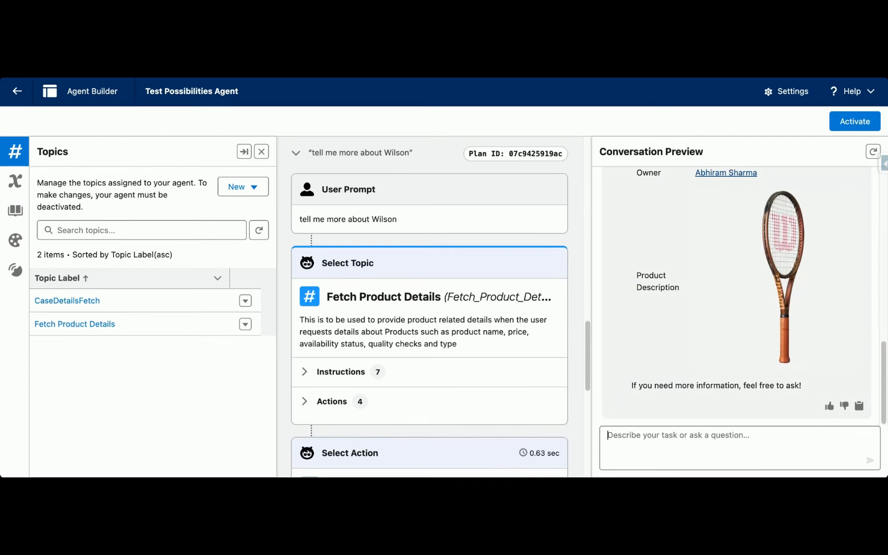
scroll(688, 284, up, 10)
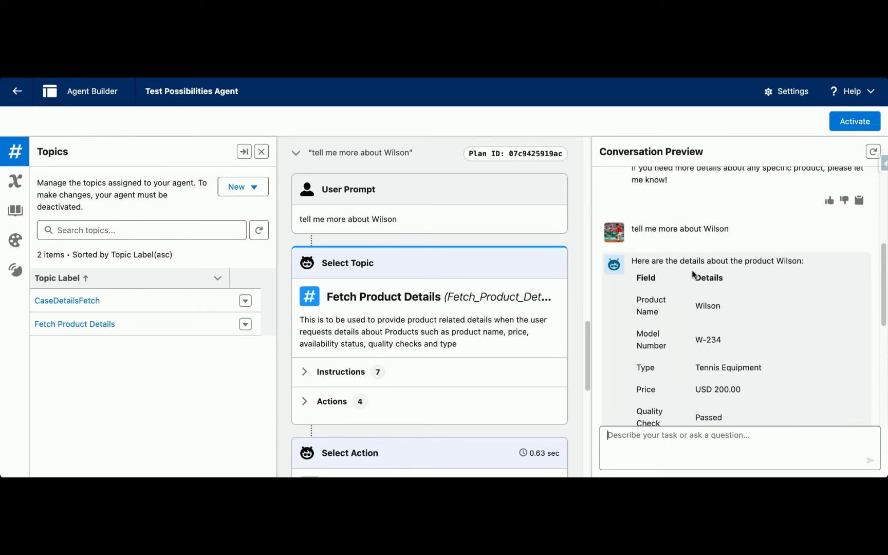
scroll(691, 271, down, 10)
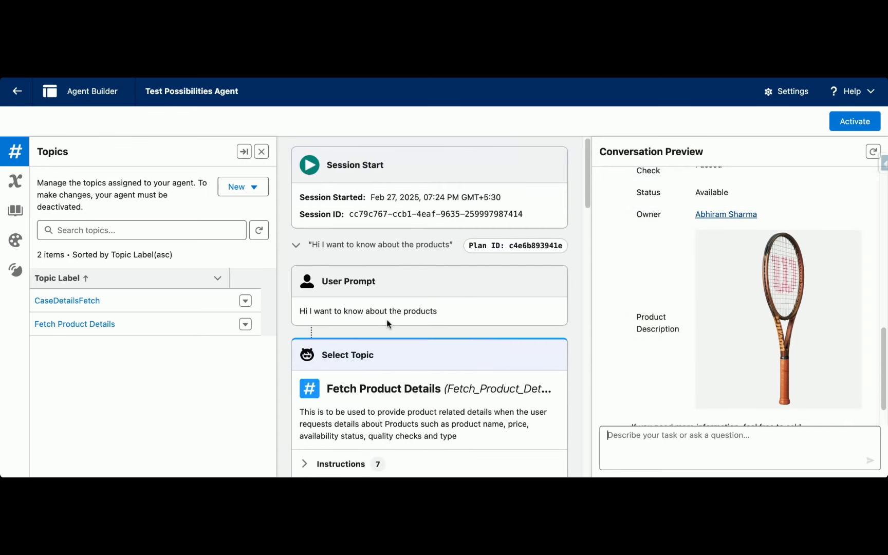
Examine the topic selected for the products prompt in the plan and expand its list of actions
scroll(462, 300, down, 3)
scroll(462, 301, down, 1)
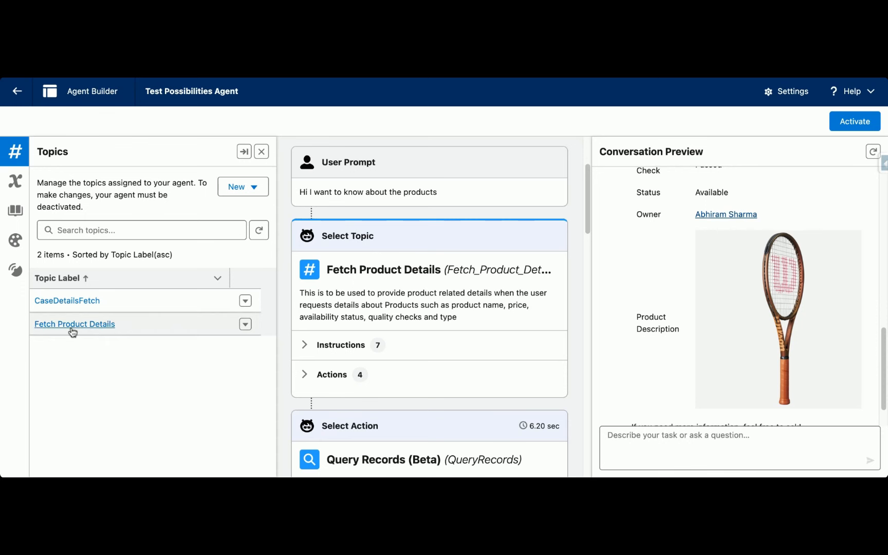
scroll(311, 286, down, 3)
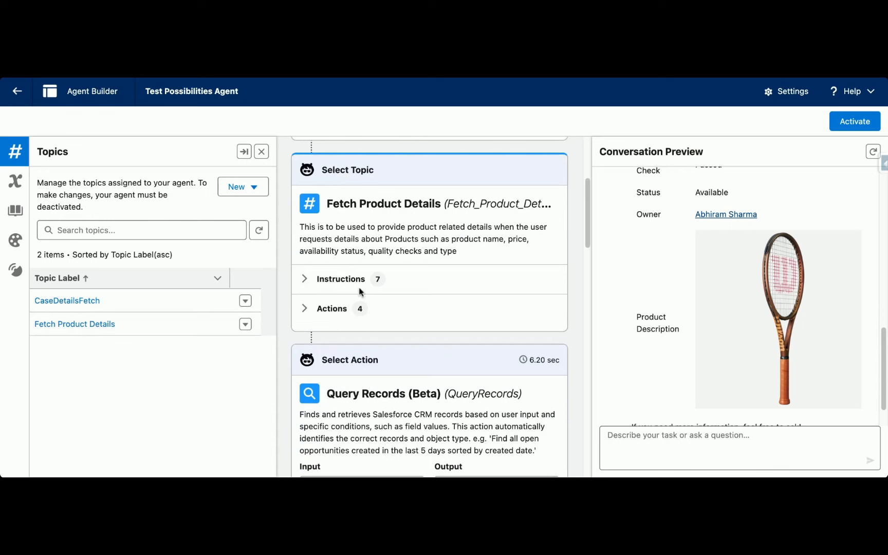
click(305, 314)
scroll(460, 285, down, 2)
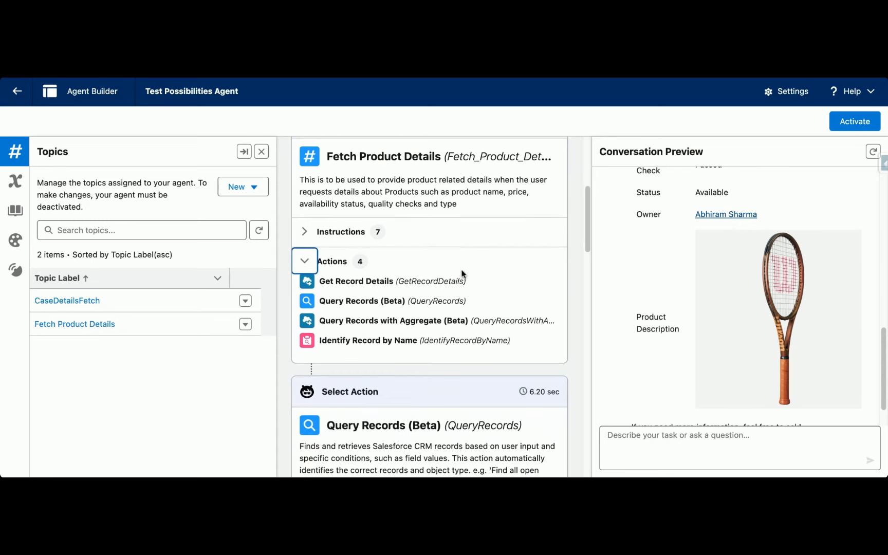
Examine the Query Records action's input and output for the products prompt, along with the reasoning and agent response below it
scroll(460, 275, down, 3)
scroll(454, 281, down, 1)
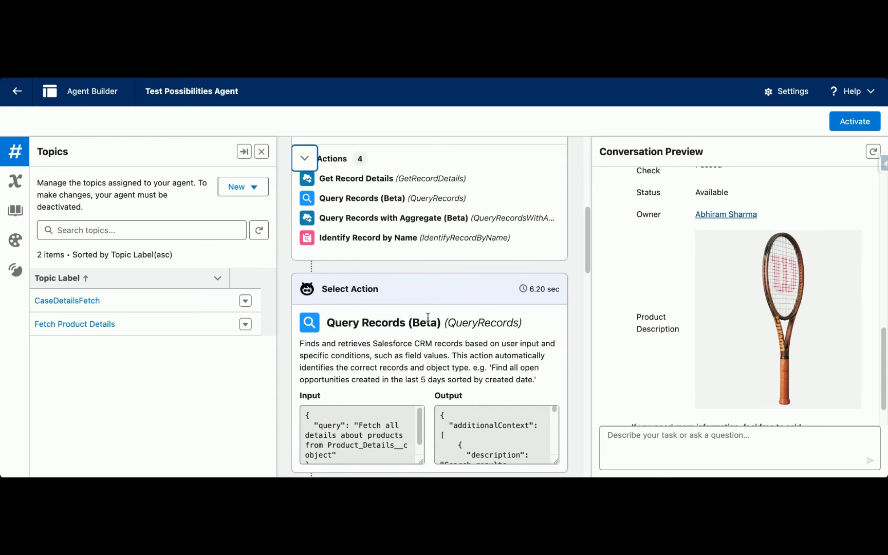
scroll(389, 327, down, 5)
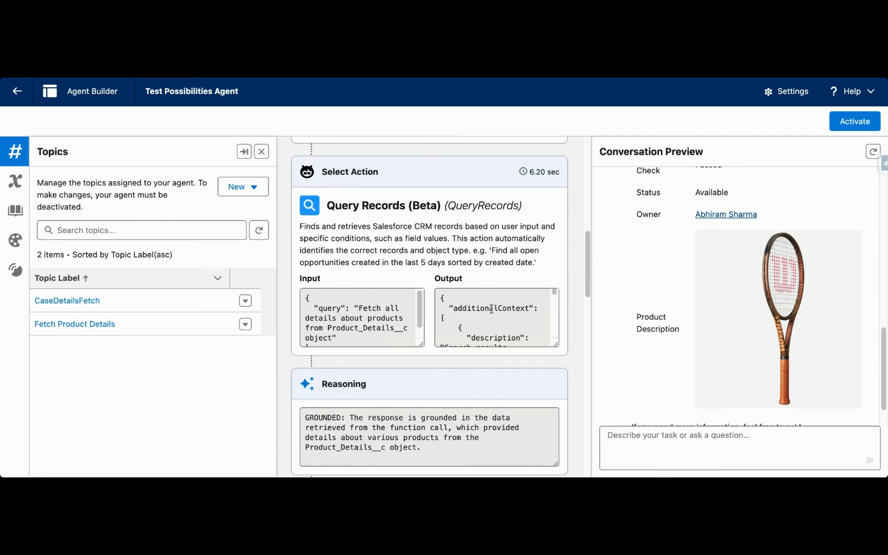
scroll(494, 309, down, 3)
scroll(500, 307, down, 8)
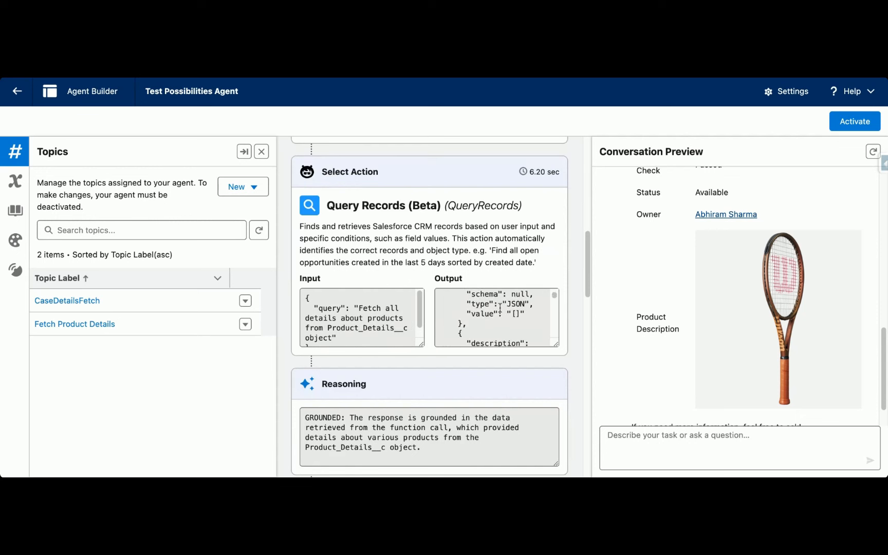
scroll(496, 317, down, 3)
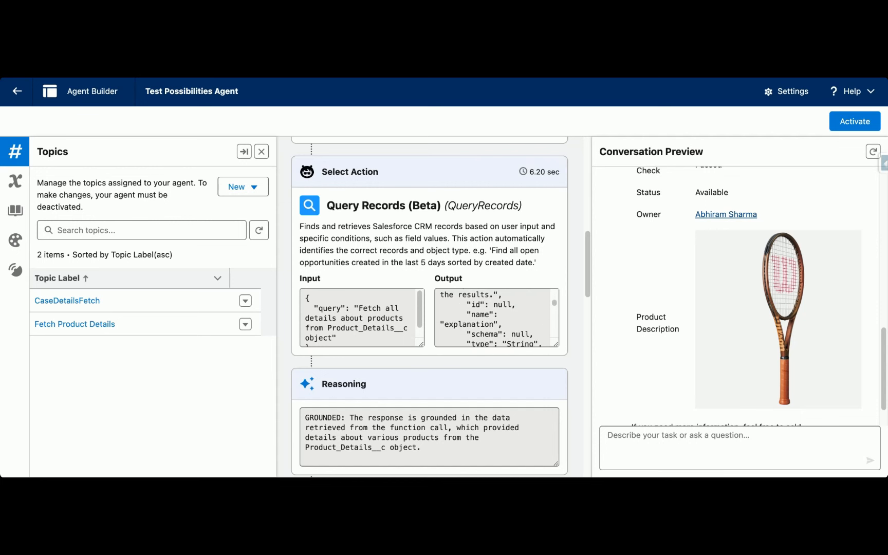
scroll(547, 273, down, 10)
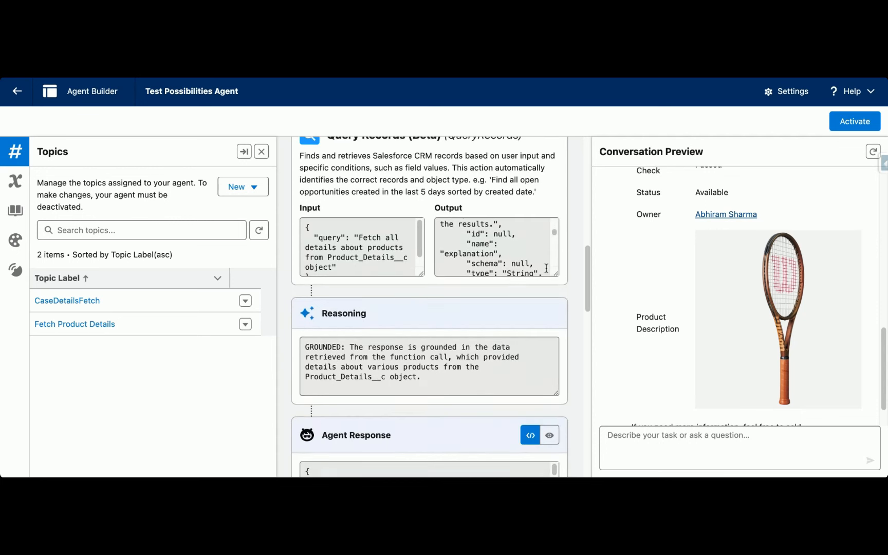
scroll(546, 269, down, 6)
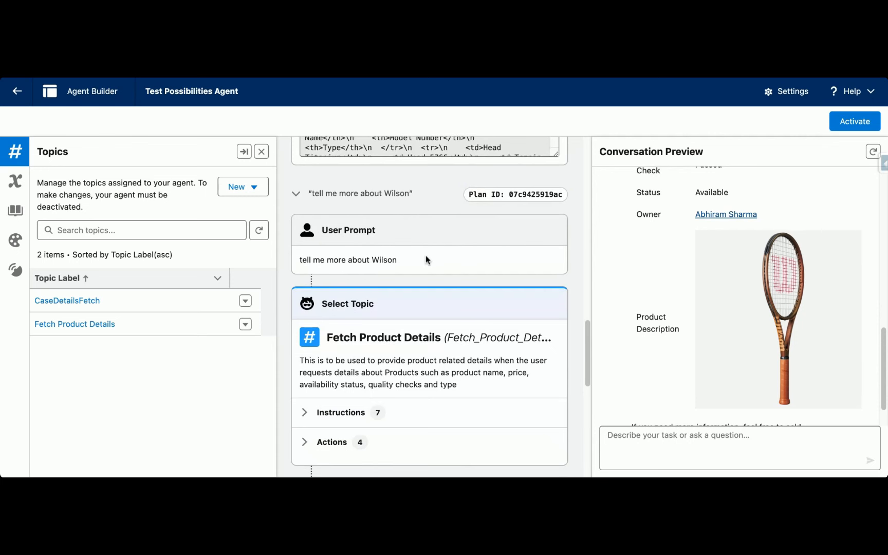
Examine the selected topic and the Get Record Details input and output for the Wilson prompt, checking them against the conversation
scroll(425, 256, down, 2)
scroll(426, 254, down, 3)
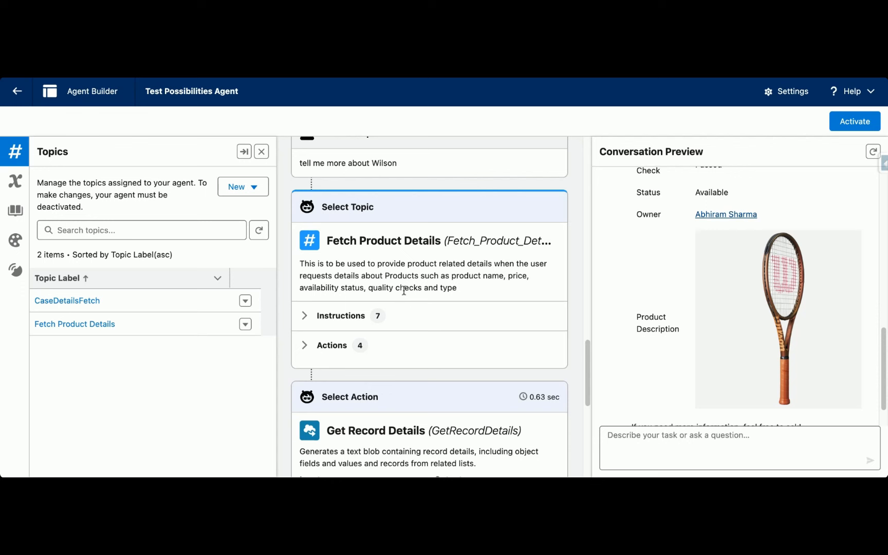
scroll(404, 291, down, 5)
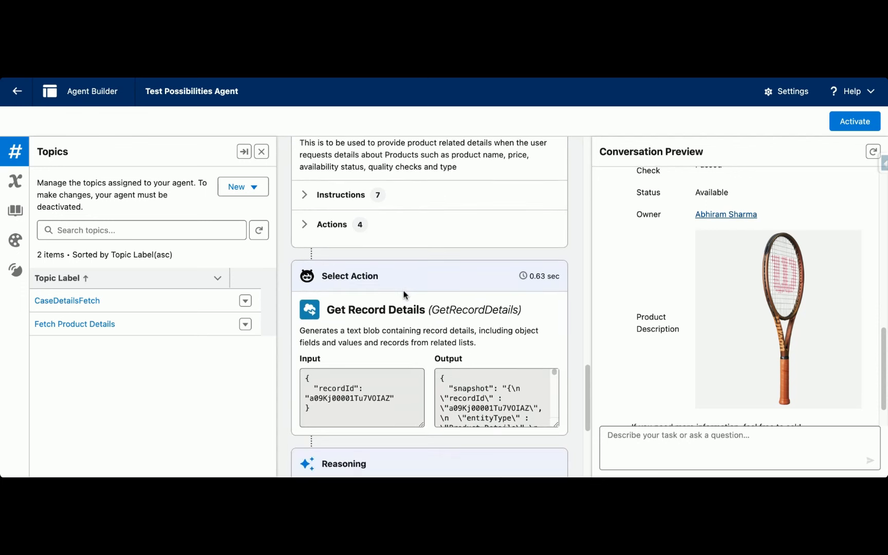
scroll(403, 291, down, 1)
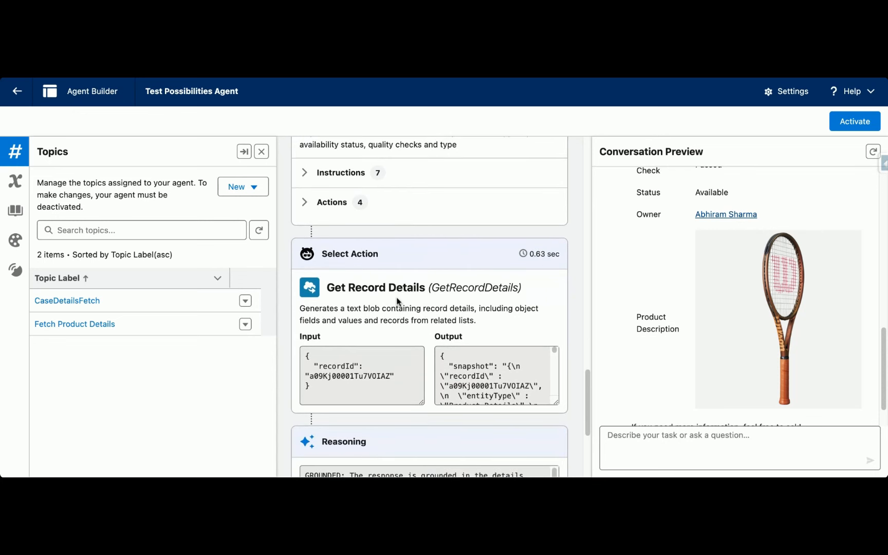
scroll(406, 292, down, 5)
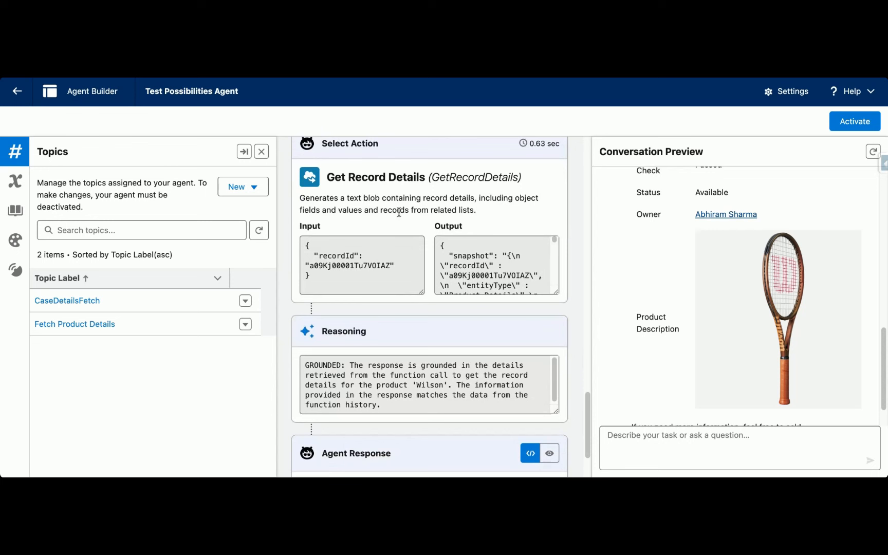
scroll(684, 269, up, 5)
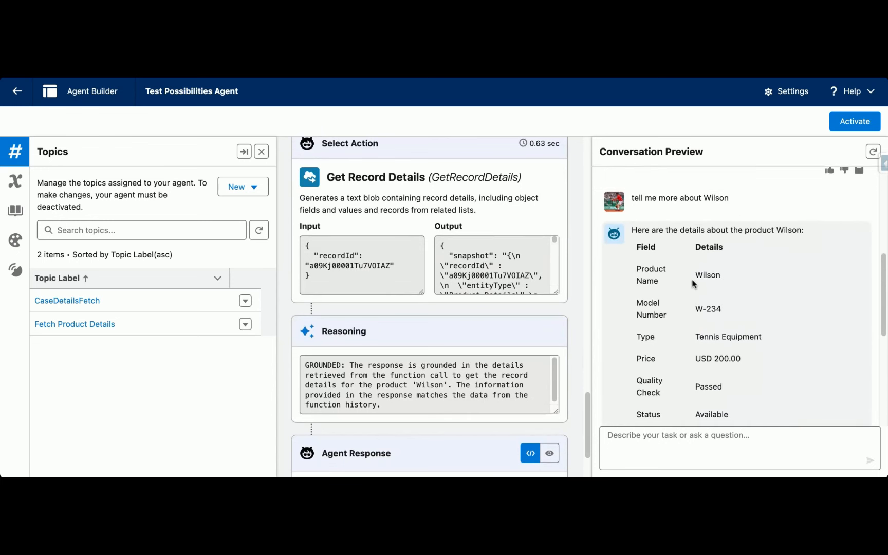
scroll(681, 247, up, 3)
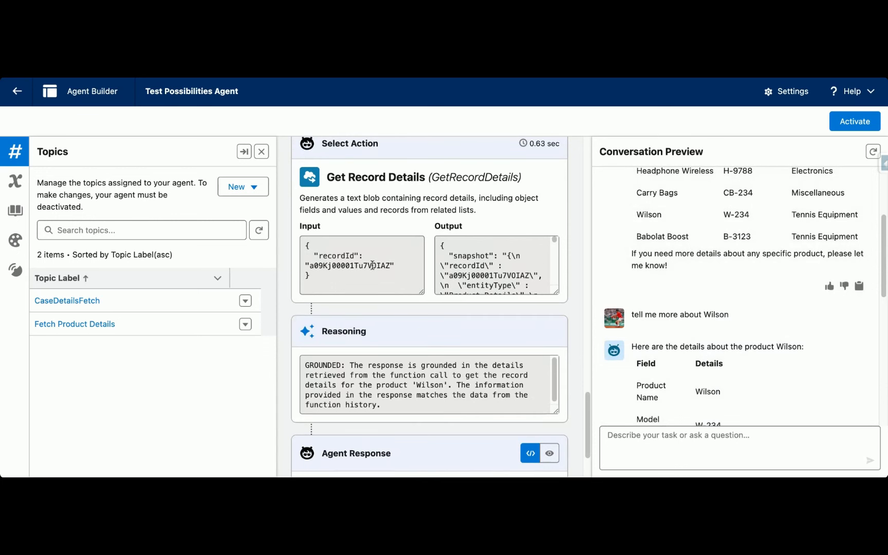
scroll(508, 258, down, 2)
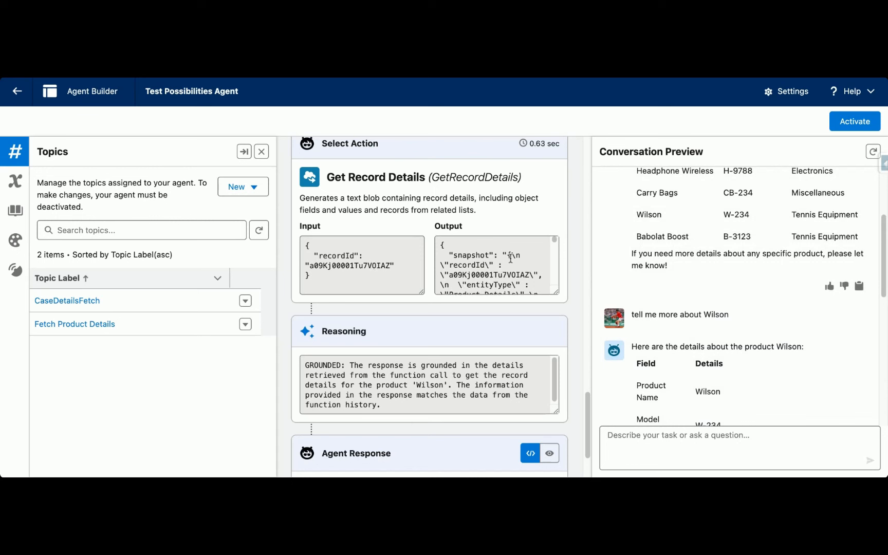
scroll(510, 259, down, 1)
scroll(511, 259, down, 10)
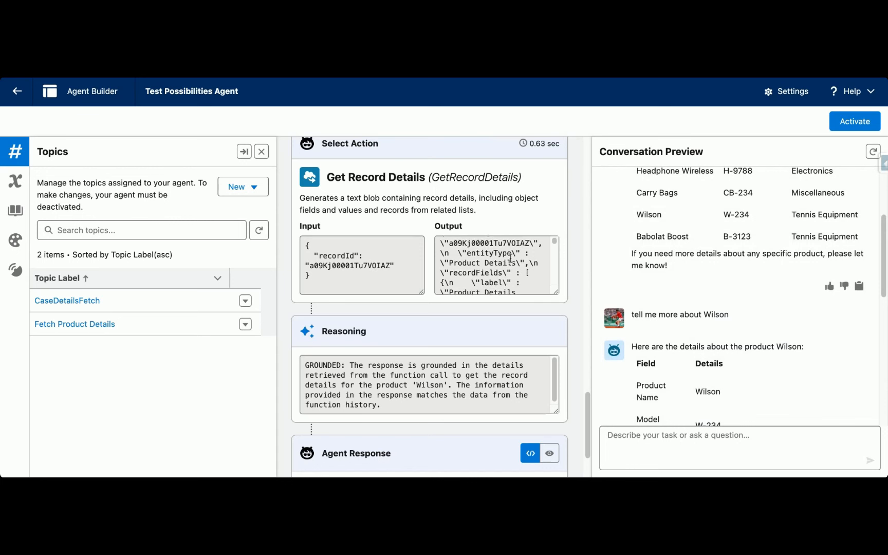
scroll(510, 258, down, 3)
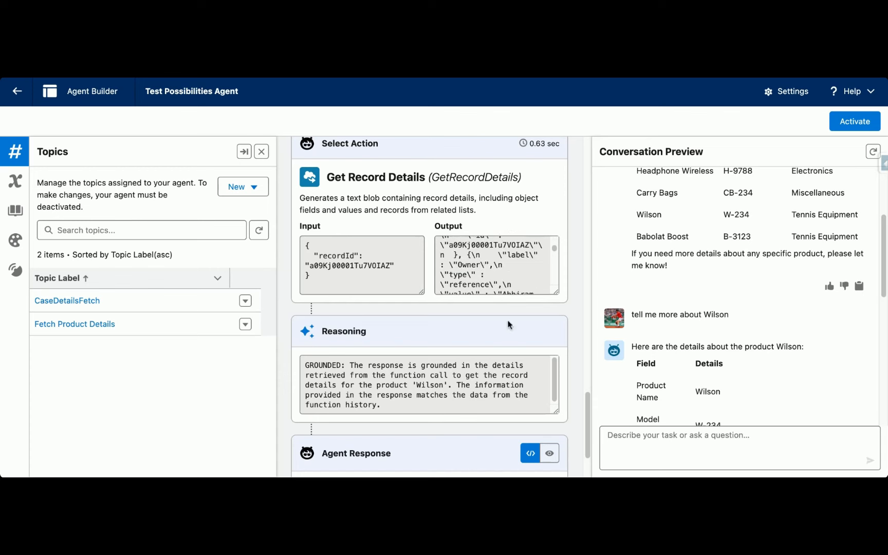
Read the reasoning and agent response for the Wilson prompt and compare them with the replies in the conversation preview
scroll(507, 323, down, 2)
scroll(479, 338, down, 1)
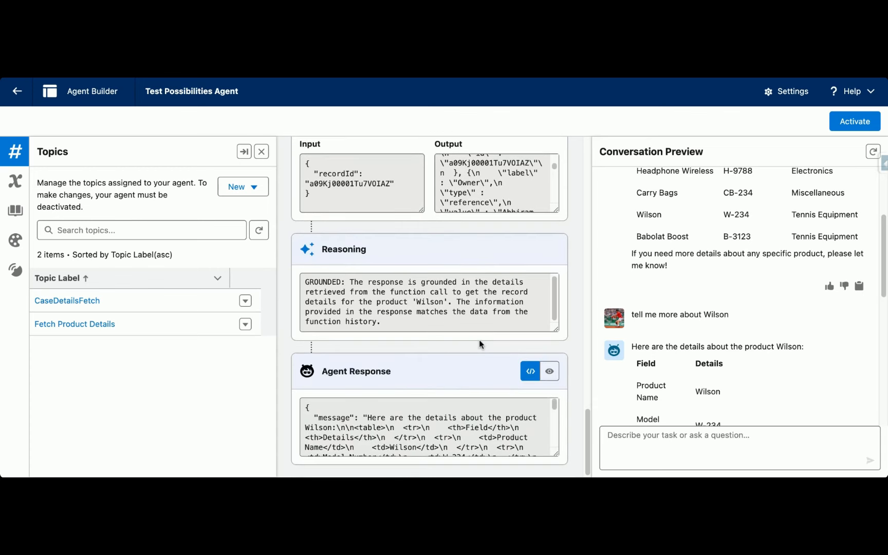
scroll(458, 412, down, 5)
scroll(461, 411, down, 1)
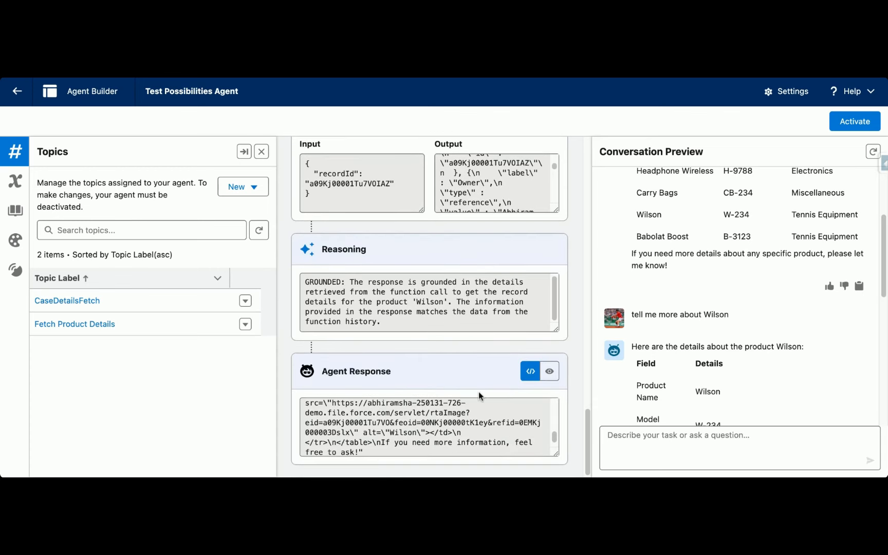
scroll(449, 428, up, 4)
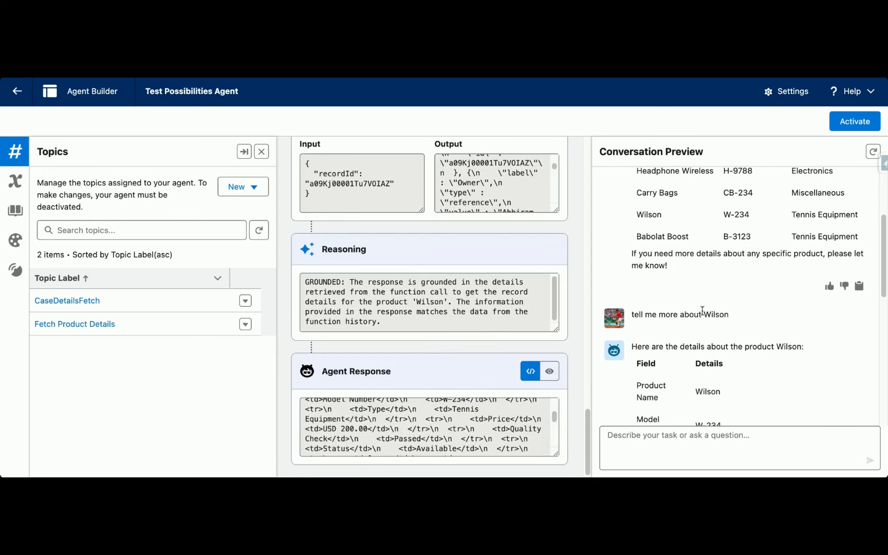
scroll(702, 308, up, 2)
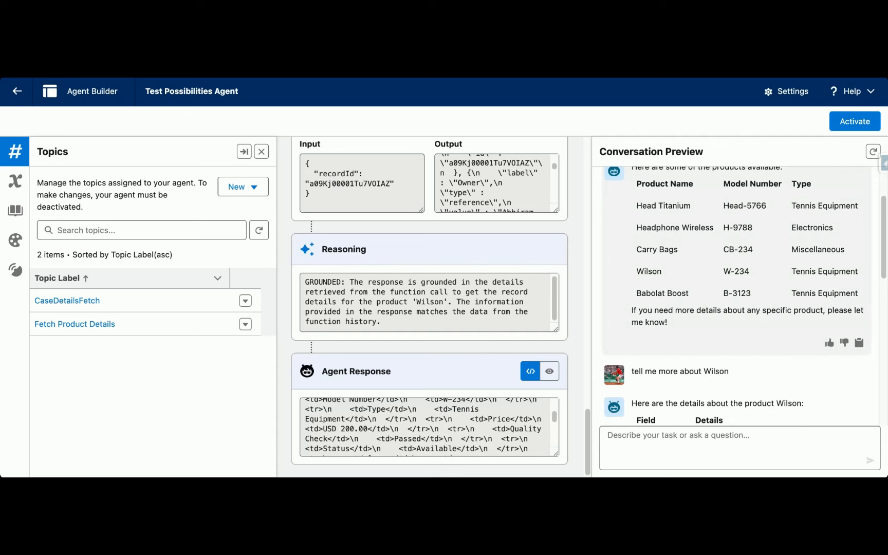
scroll(707, 343, down, 3)
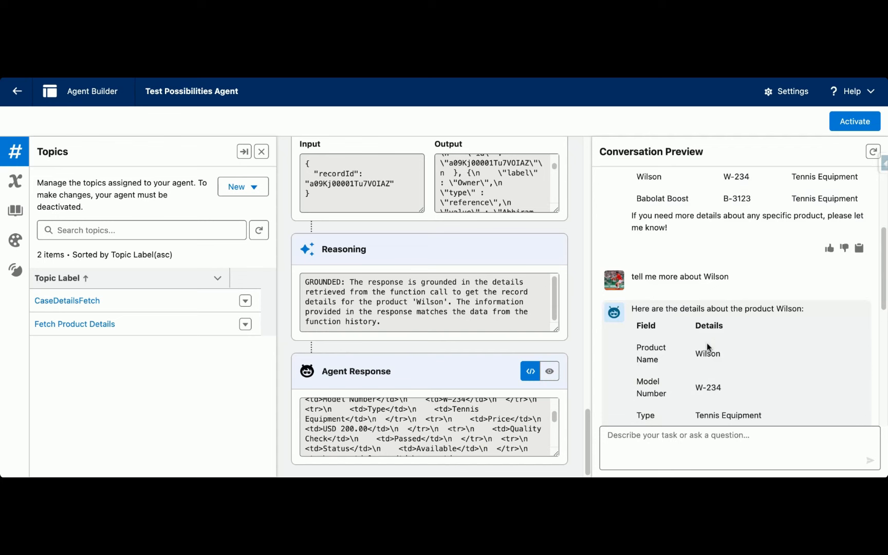
scroll(707, 343, down, 1)
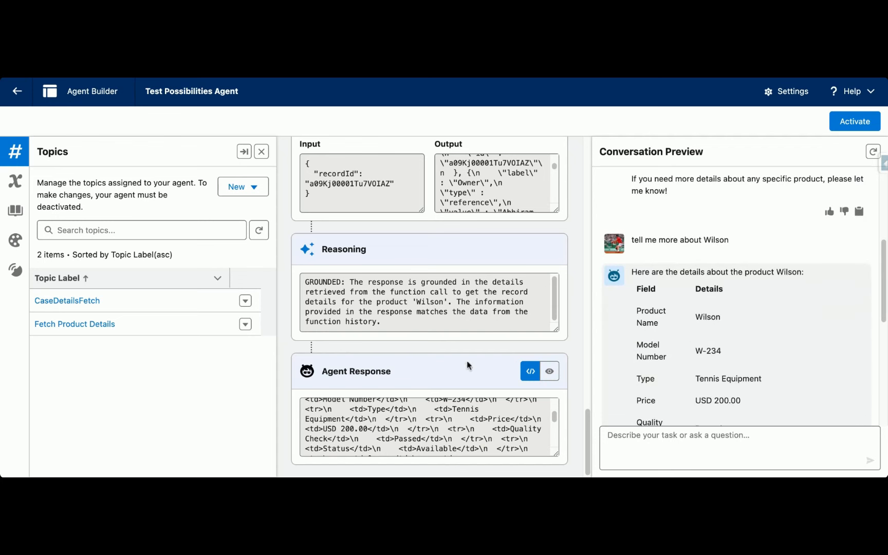
Open the Fetch Product Details topic's configuration and enlarge its Scope text box to read the full scope
click(109, 324)
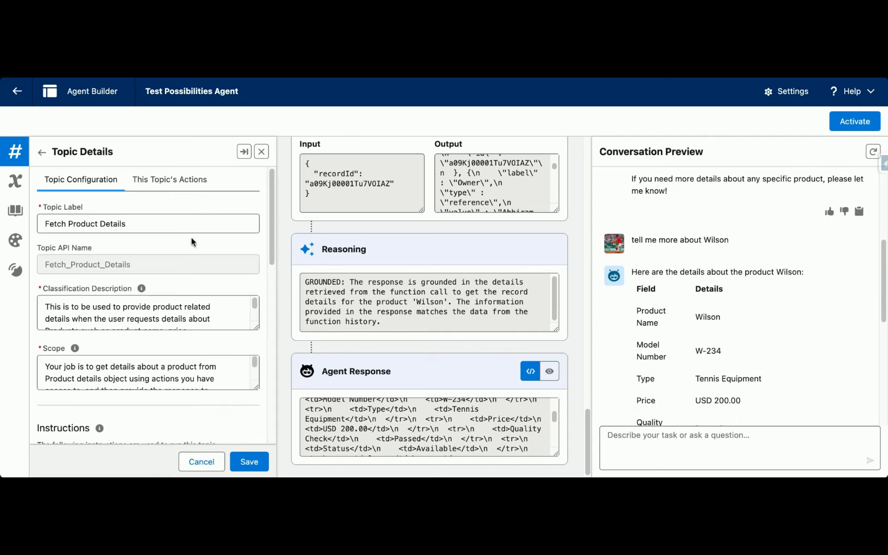
scroll(192, 237, down, 3)
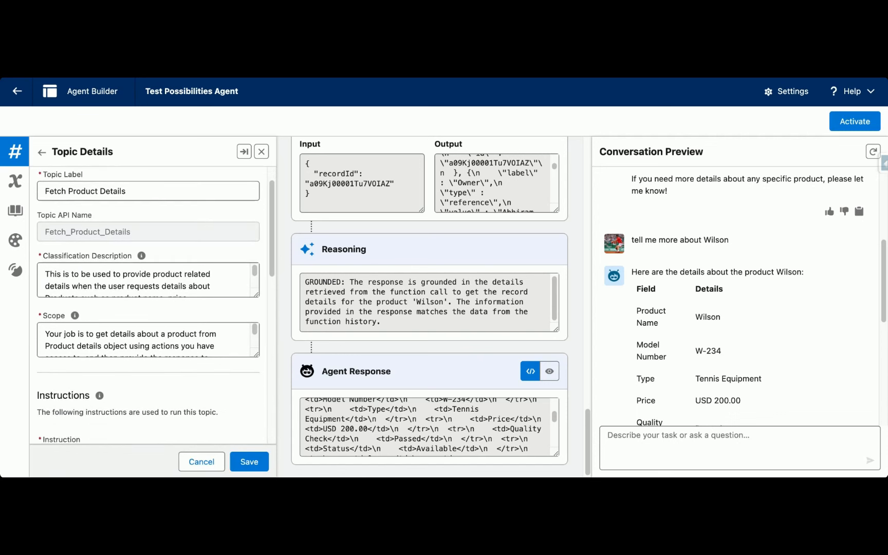
scroll(206, 301, down, 1)
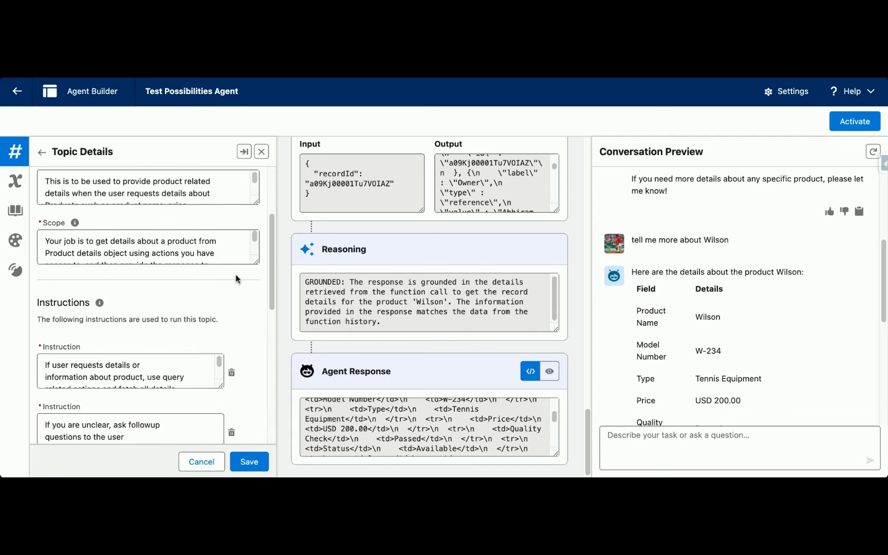
drag(253, 263, 251, 309)
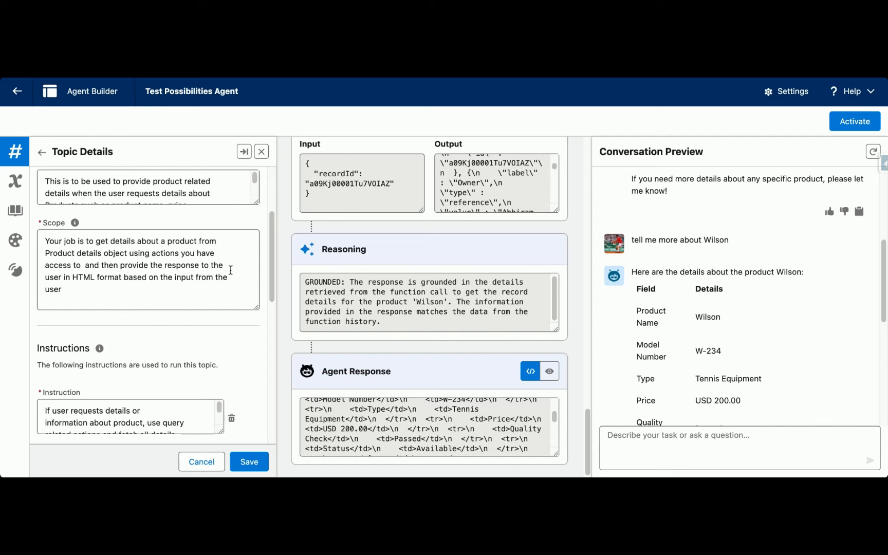
Enlarge the topic's first instruction, about product detail requests, and read it along with the follow-up questions instruction
scroll(229, 270, down, 1)
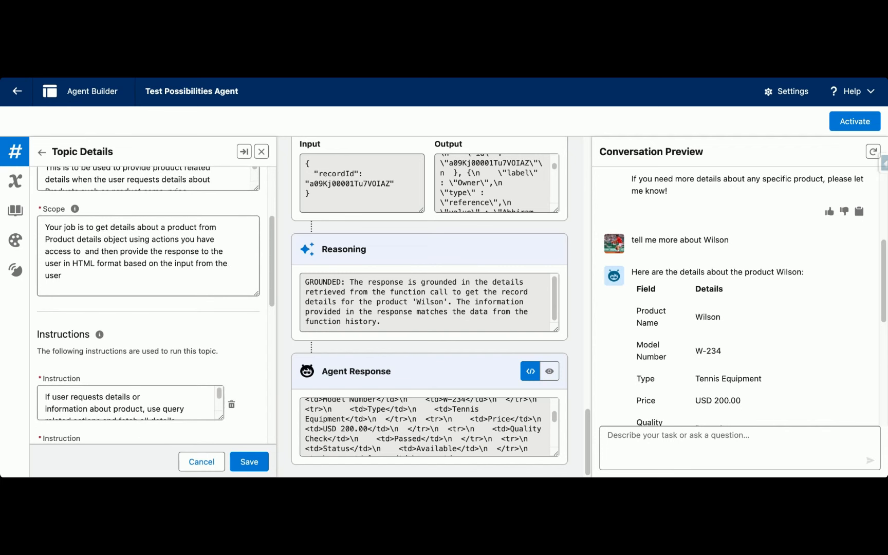
scroll(149, 306, down, 5)
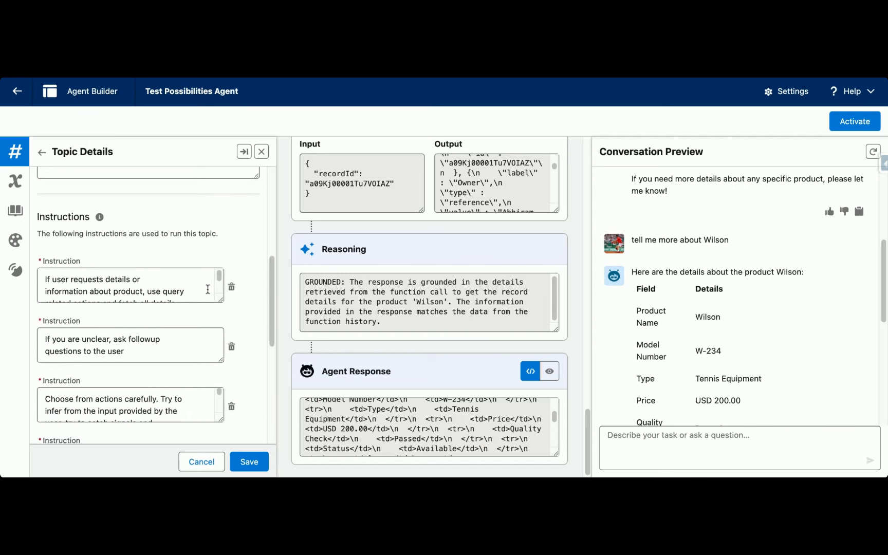
drag(221, 301, 220, 335)
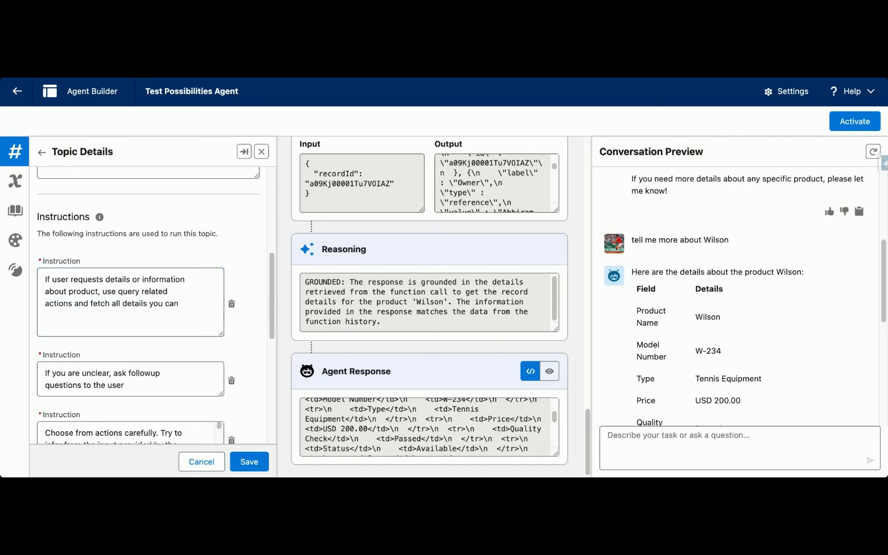
scroll(239, 279, down, 3)
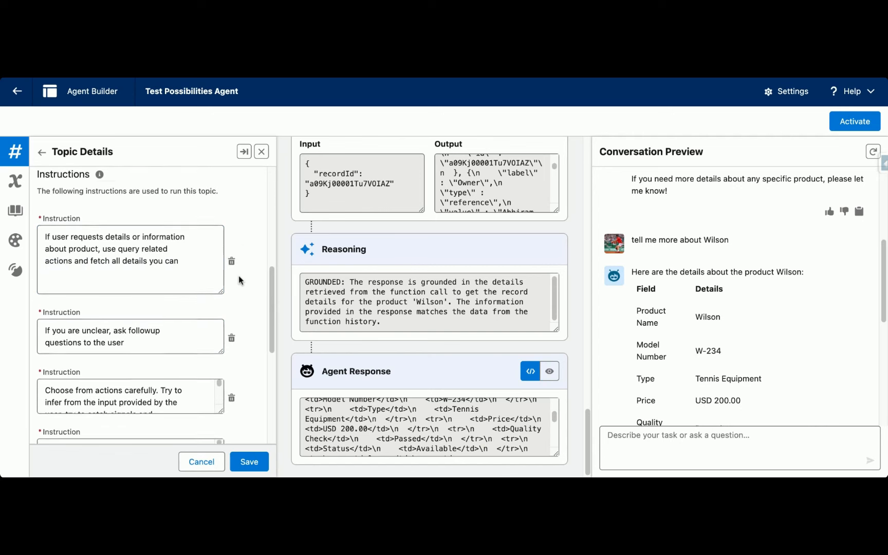
scroll(238, 280, down, 1)
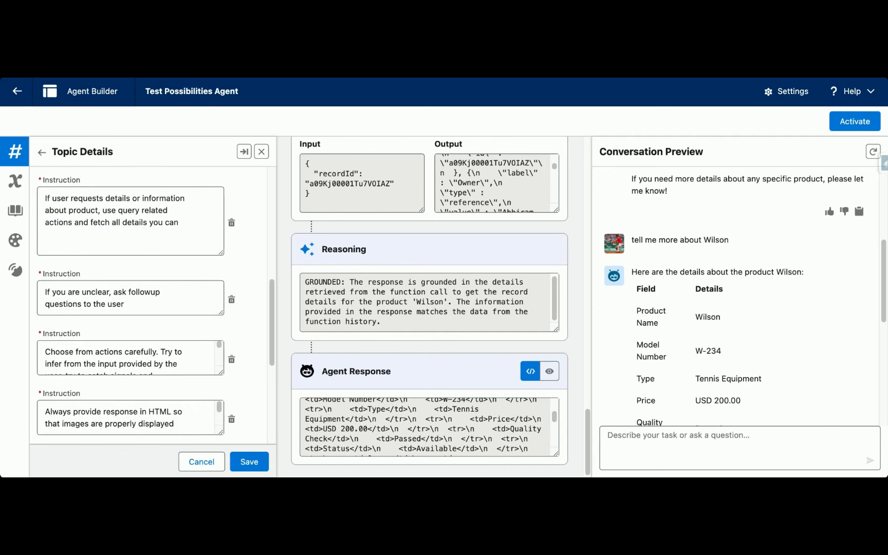
Enlarge the instruction on choosing actions carefully and read it through to its headset and headphone example
scroll(155, 305, down, 1)
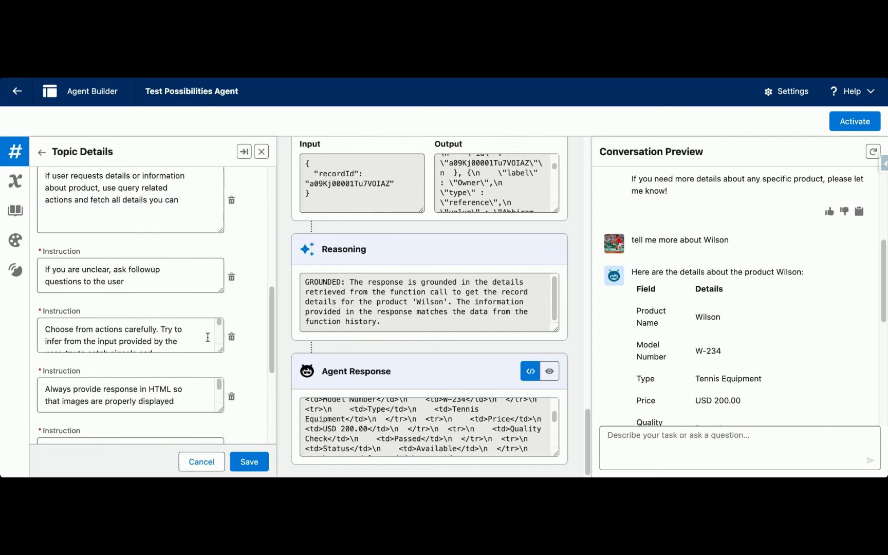
drag(221, 350, 222, 399)
scroll(206, 318, down, 1)
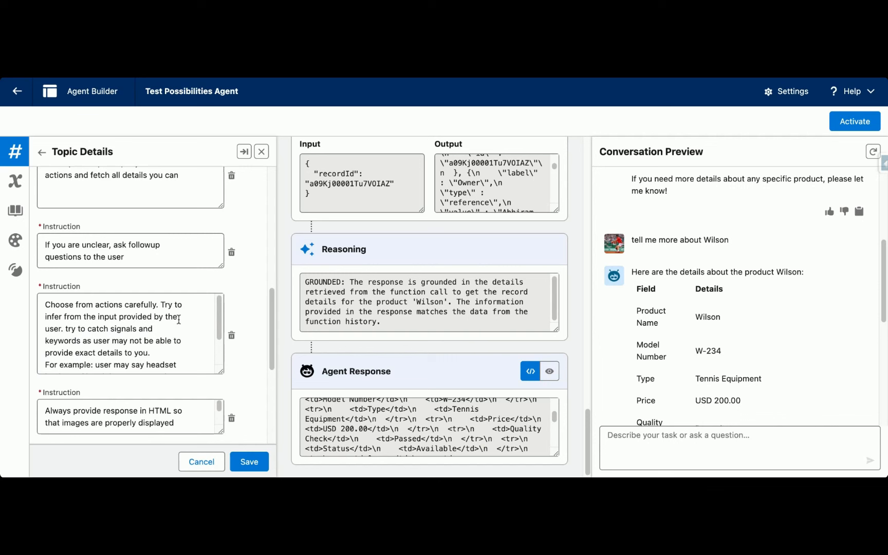
scroll(177, 320, down, 2)
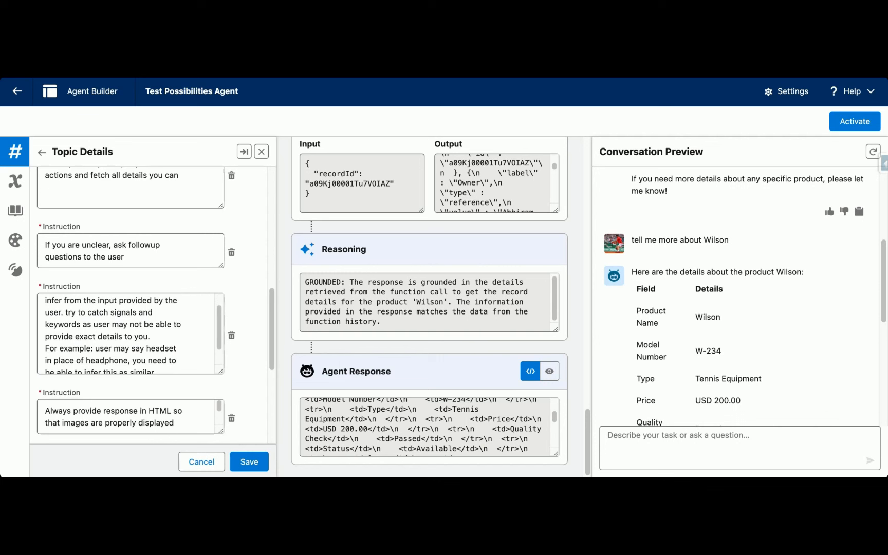
scroll(152, 327, down, 3)
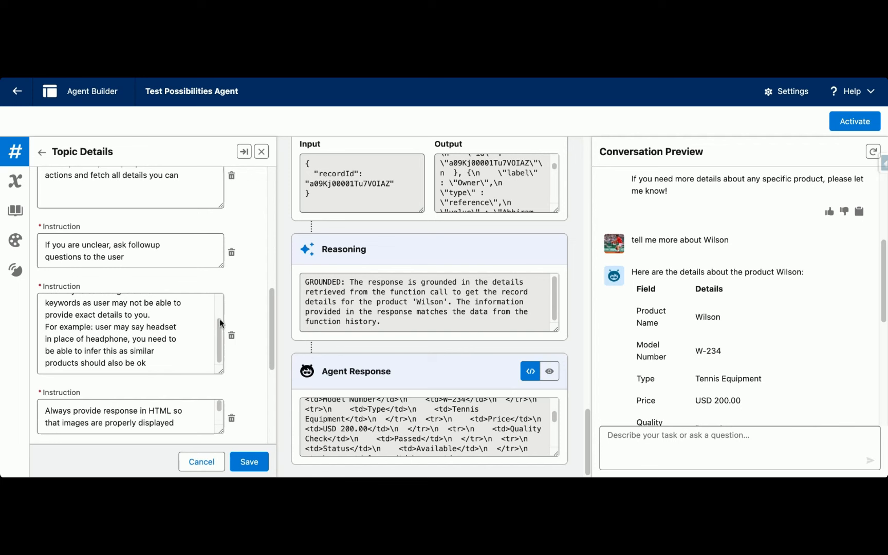
Read the topic's remaining instructions, from the HTML response rule to the record ID rule, and return to the start of the configuration
scroll(238, 309, down, 4)
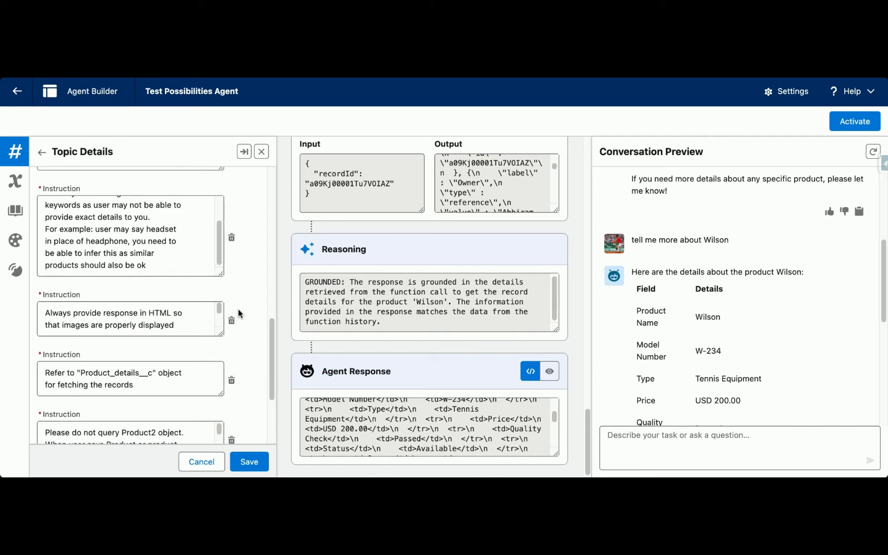
scroll(237, 309, down, 1)
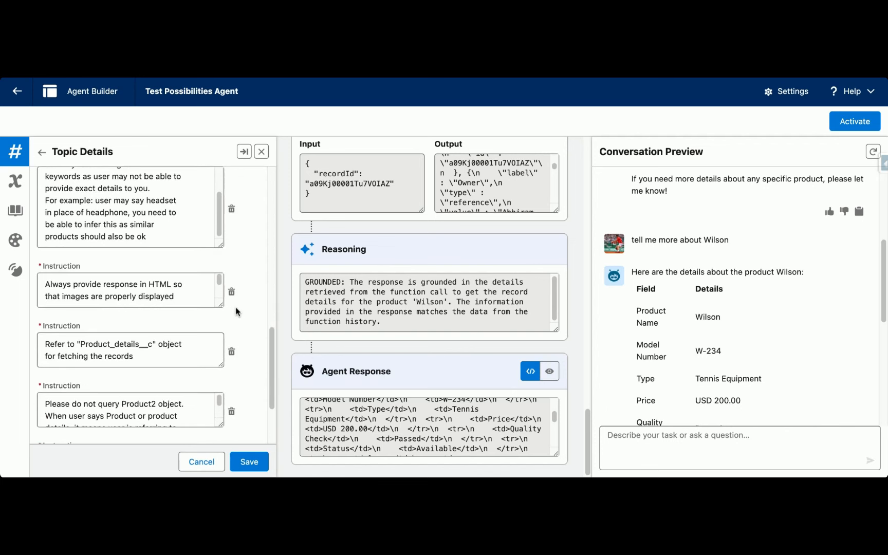
scroll(236, 307, down, 4)
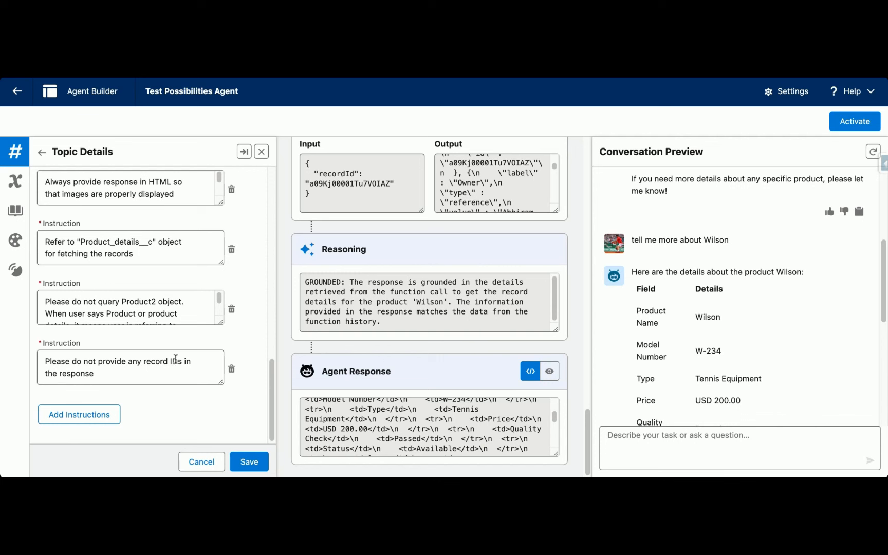
scroll(183, 351, up, 5)
scroll(183, 350, up, 10)
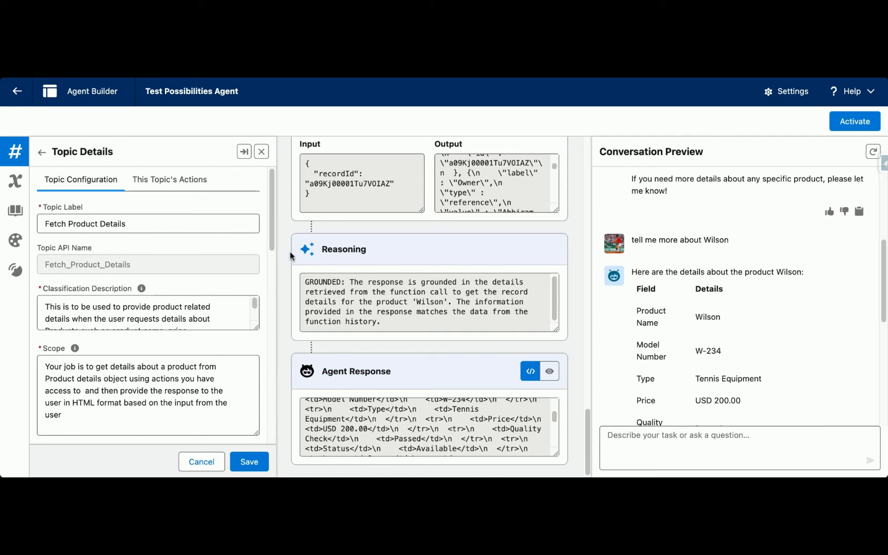
Check the product fields in the Wilson reply and display the actions assigned to the Fetch Product Details topic
scroll(721, 284, down, 1)
scroll(721, 284, down, 5)
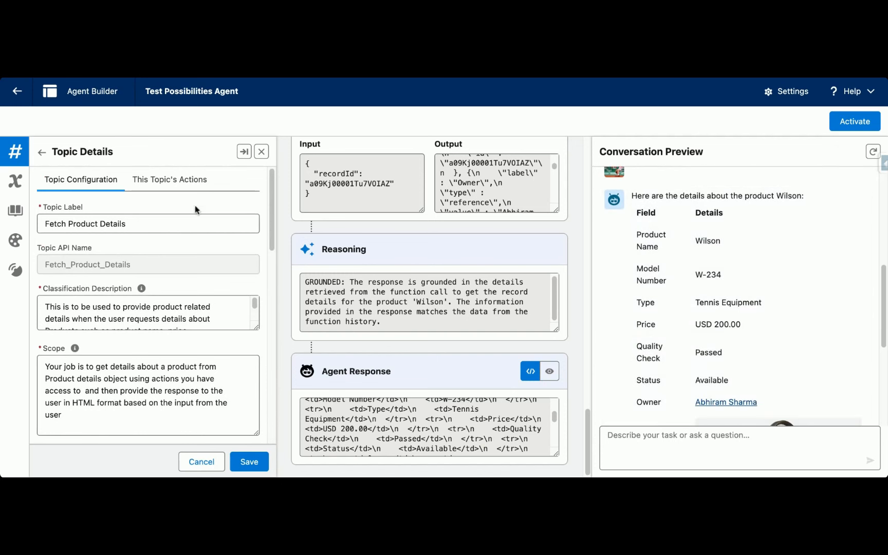
click(198, 185)
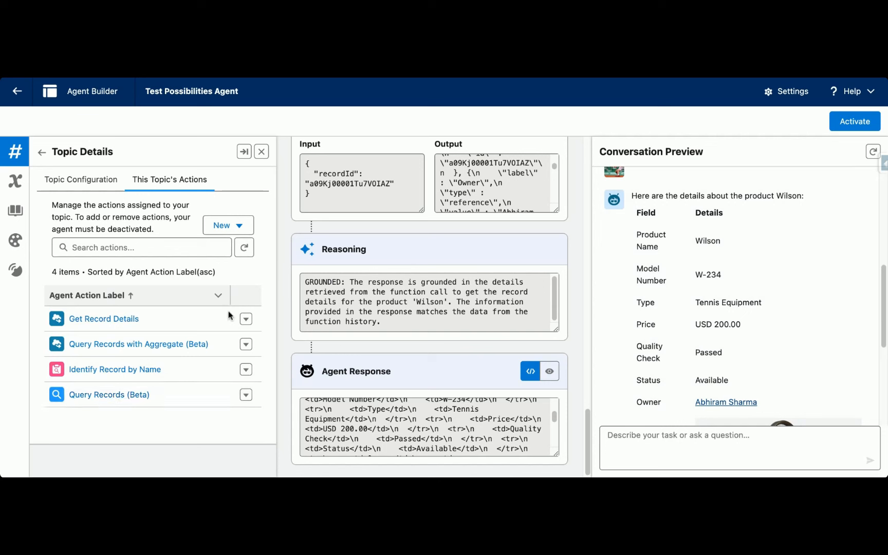
Return to the topic's configuration and read its classification description to the end, along with the scope
click(100, 188)
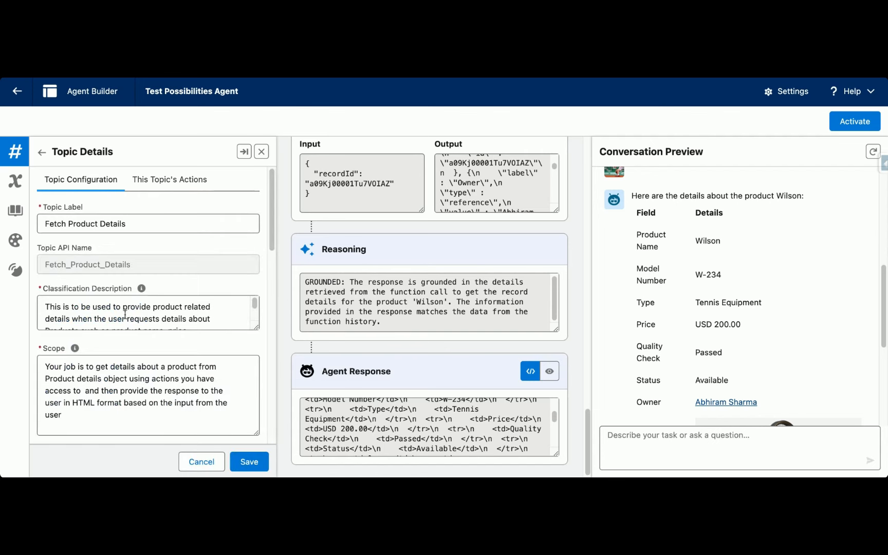
scroll(128, 314, down, 2)
scroll(149, 373, down, 1)
scroll(151, 376, down, 4)
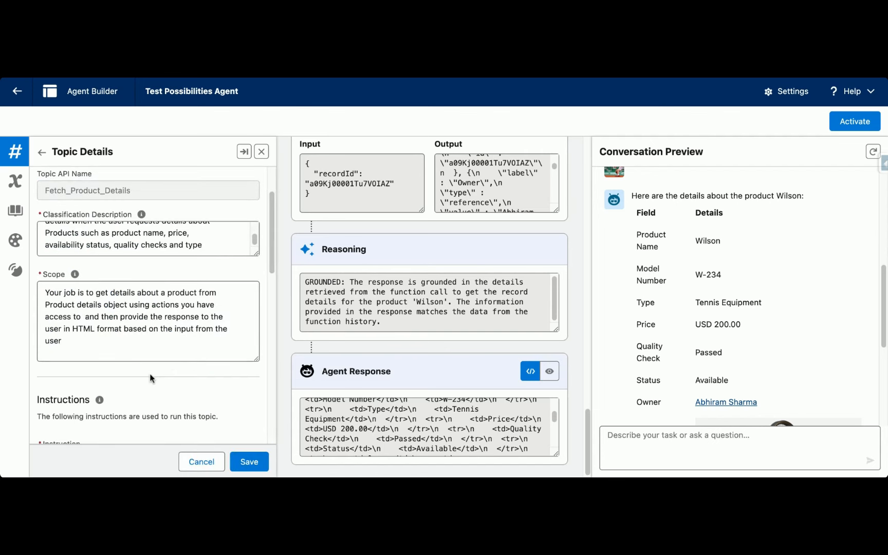
scroll(157, 363, up, 4)
Review the whole Wilson reply in the conversation preview, from the product fields to the racket image
scroll(731, 264, down, 5)
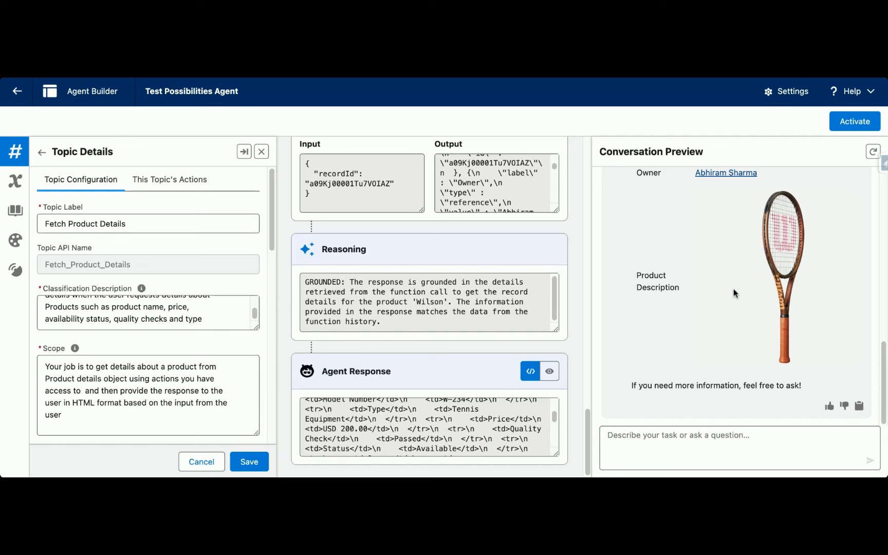
scroll(733, 289, up, 10)
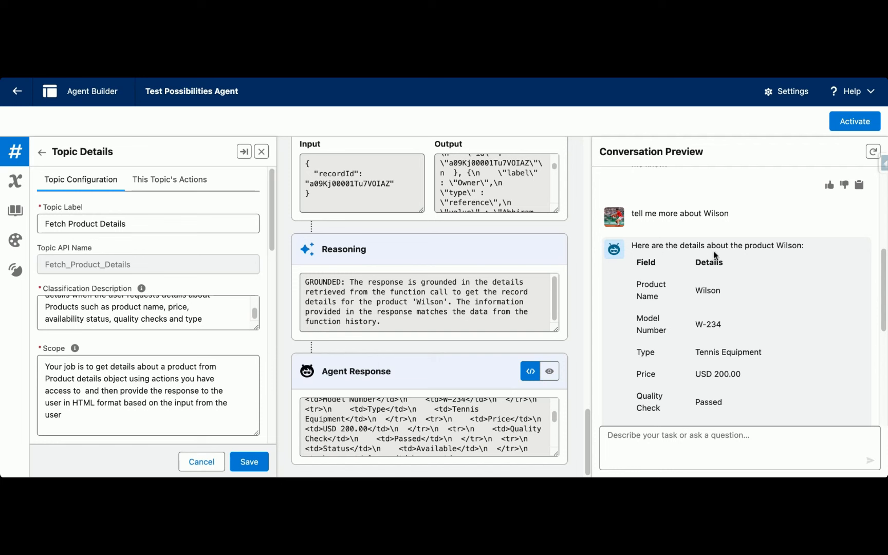
scroll(730, 329, down, 2)
scroll(730, 330, down, 1)
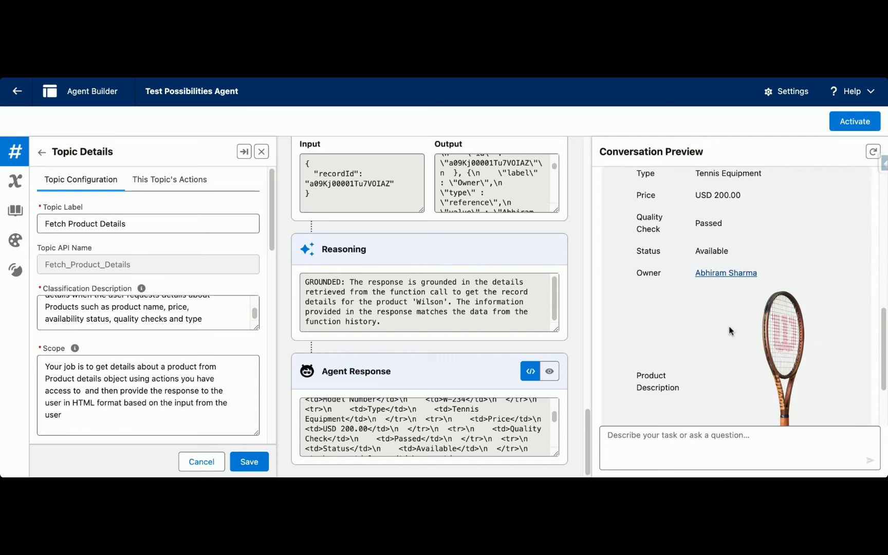
scroll(730, 332, up, 4)
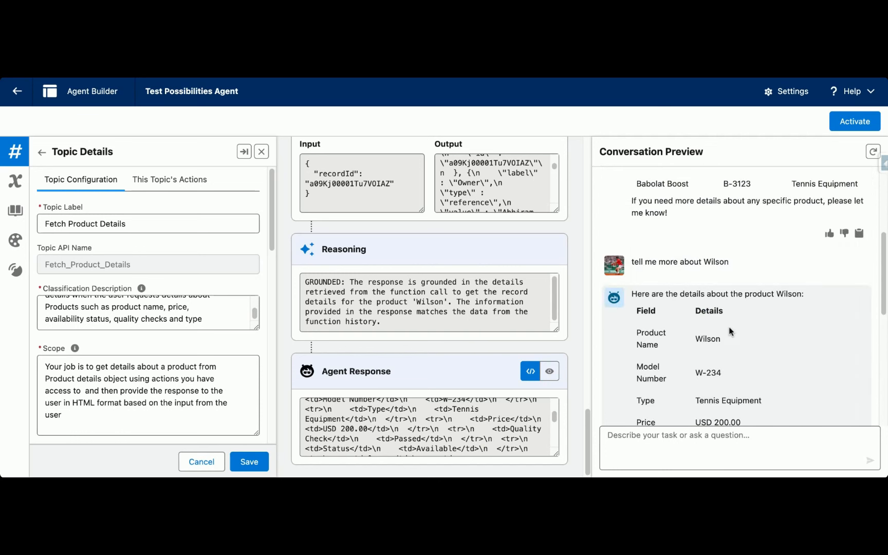